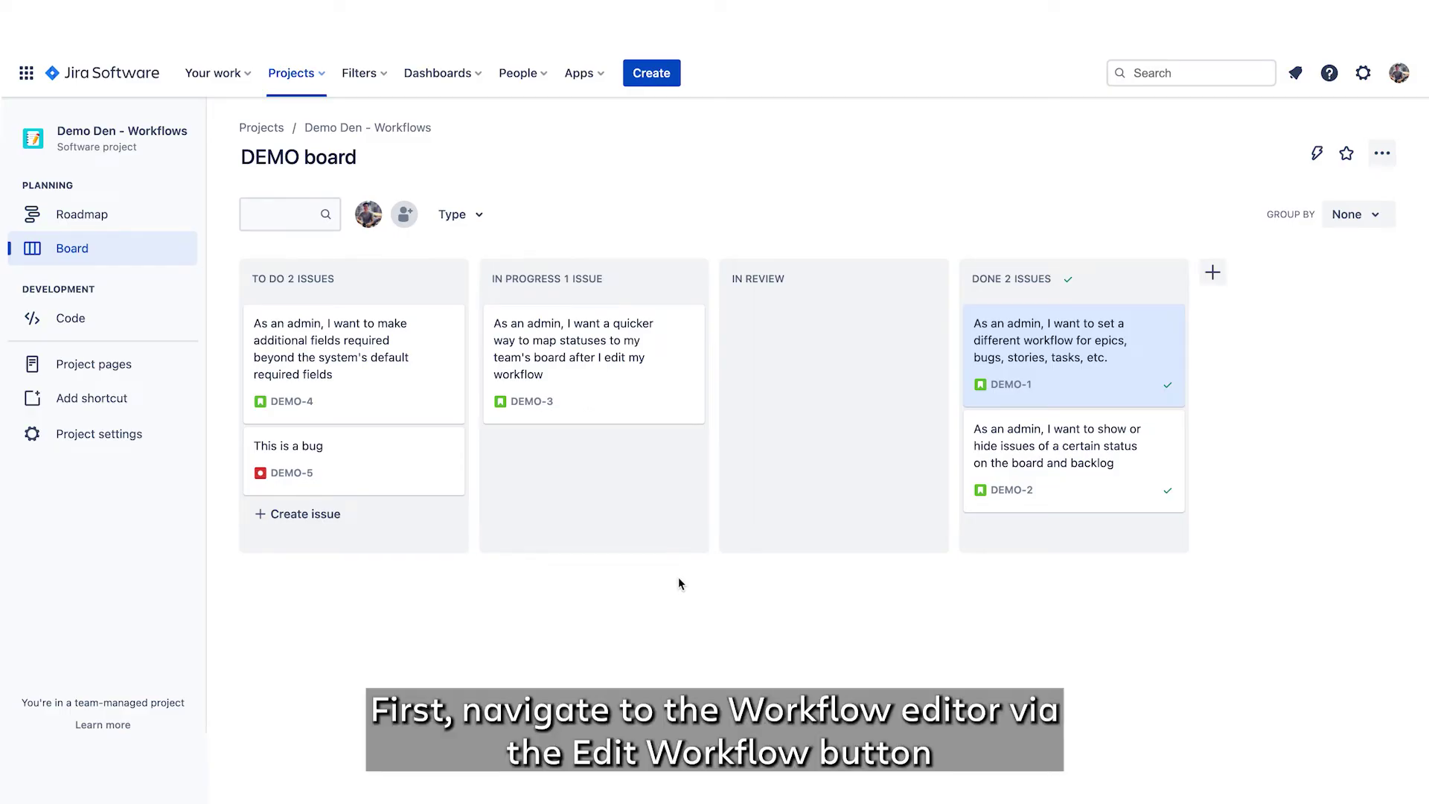
Step: Open the Bug issue type's workflow in the editor from Project settings and start a to-do status
click(97, 435)
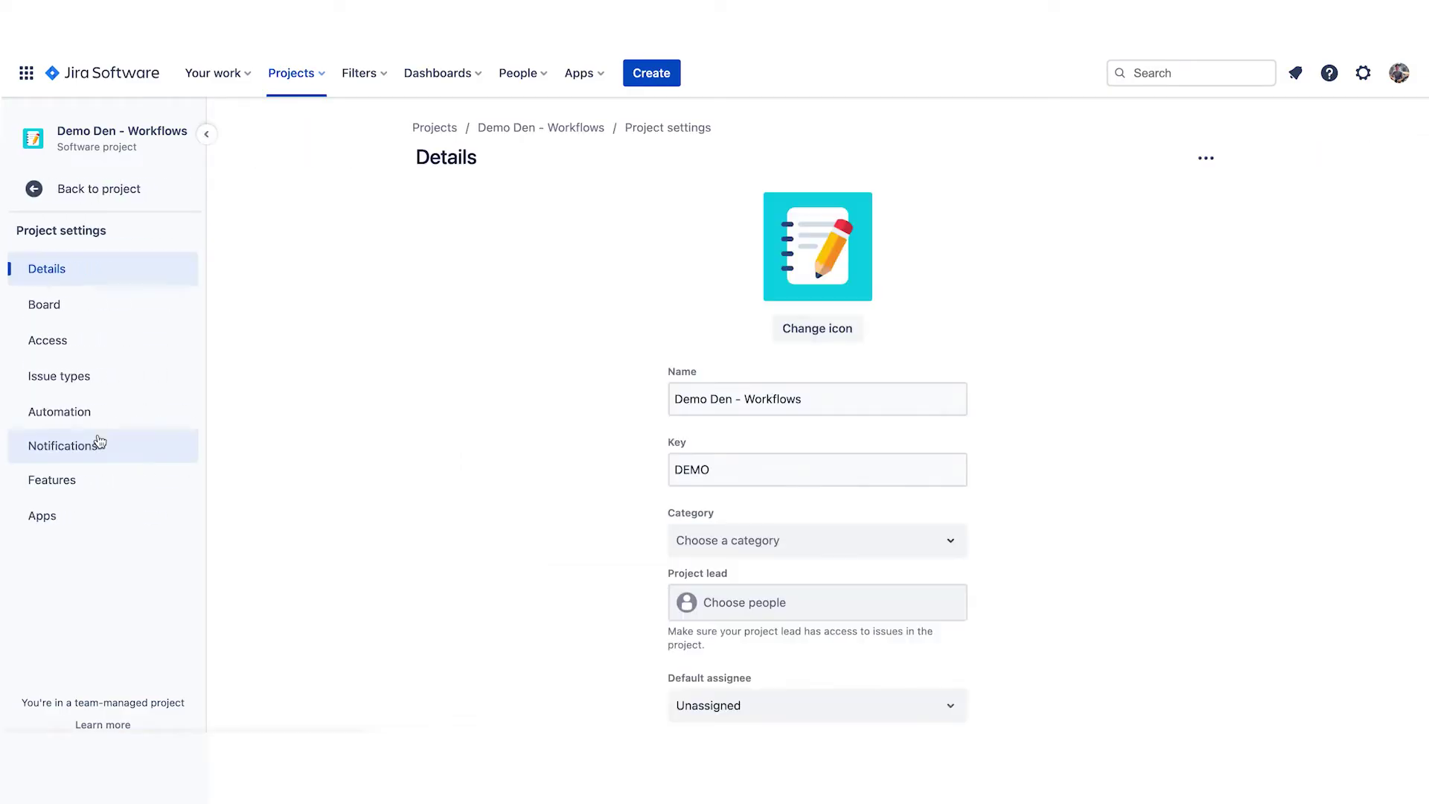
click(111, 384)
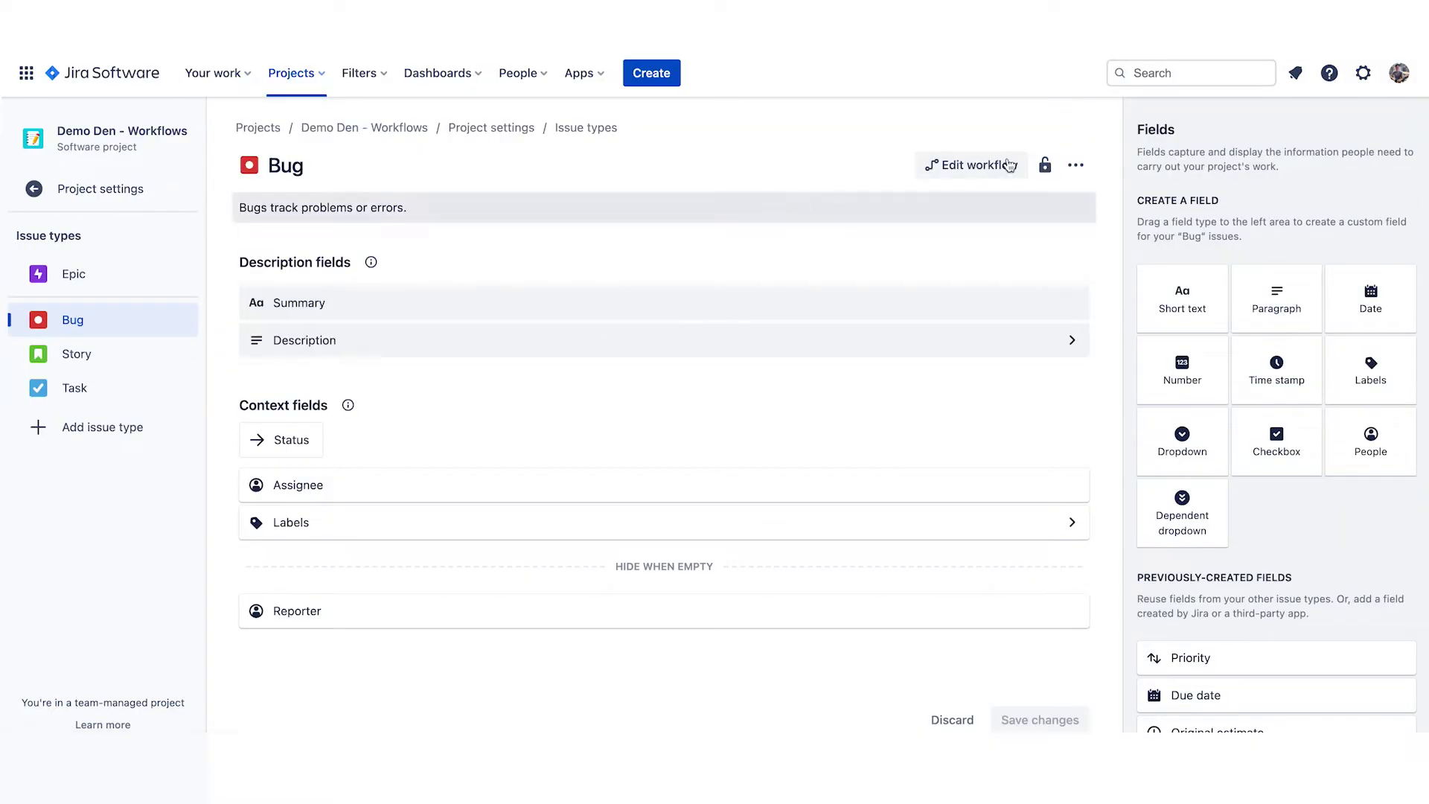
click(1009, 164)
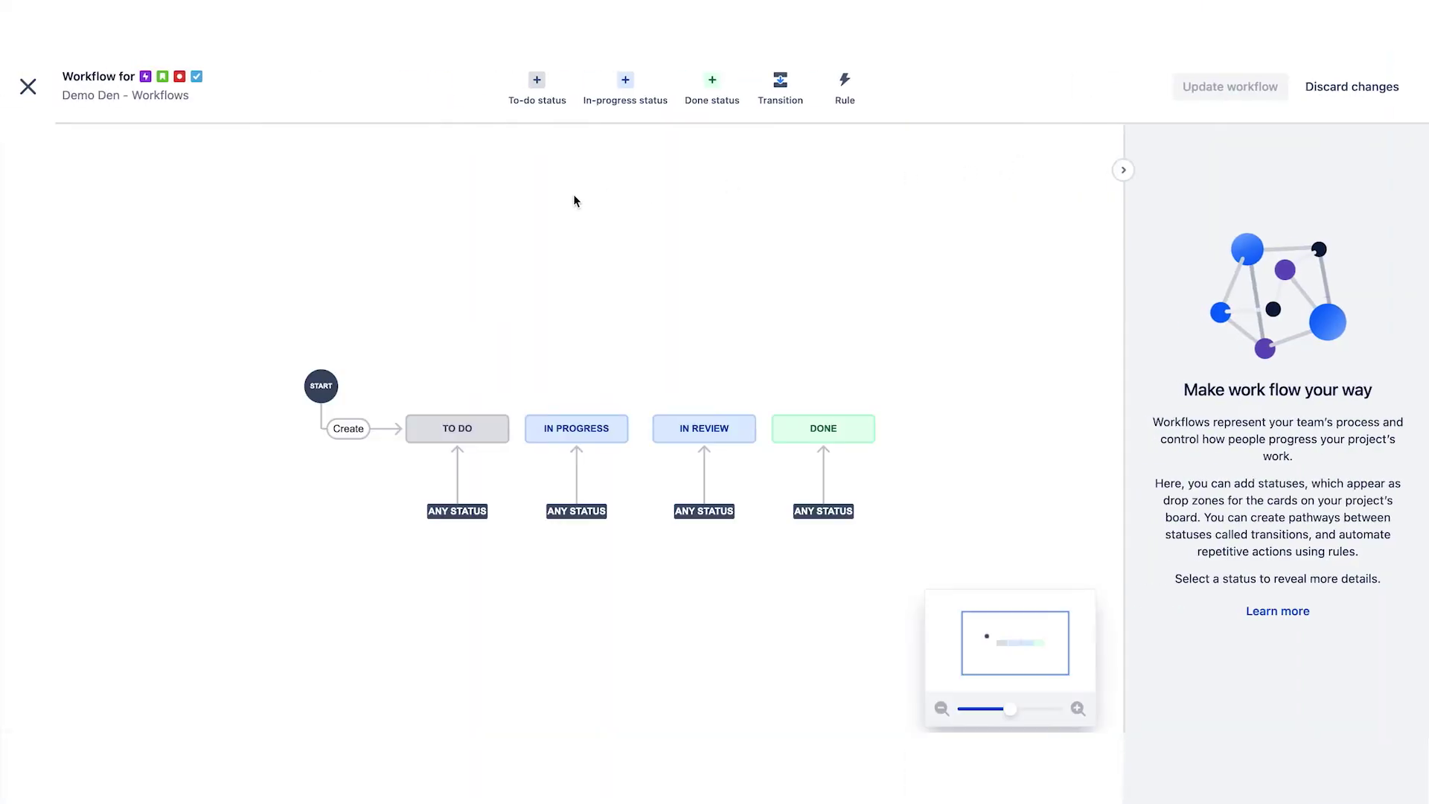
click(547, 92)
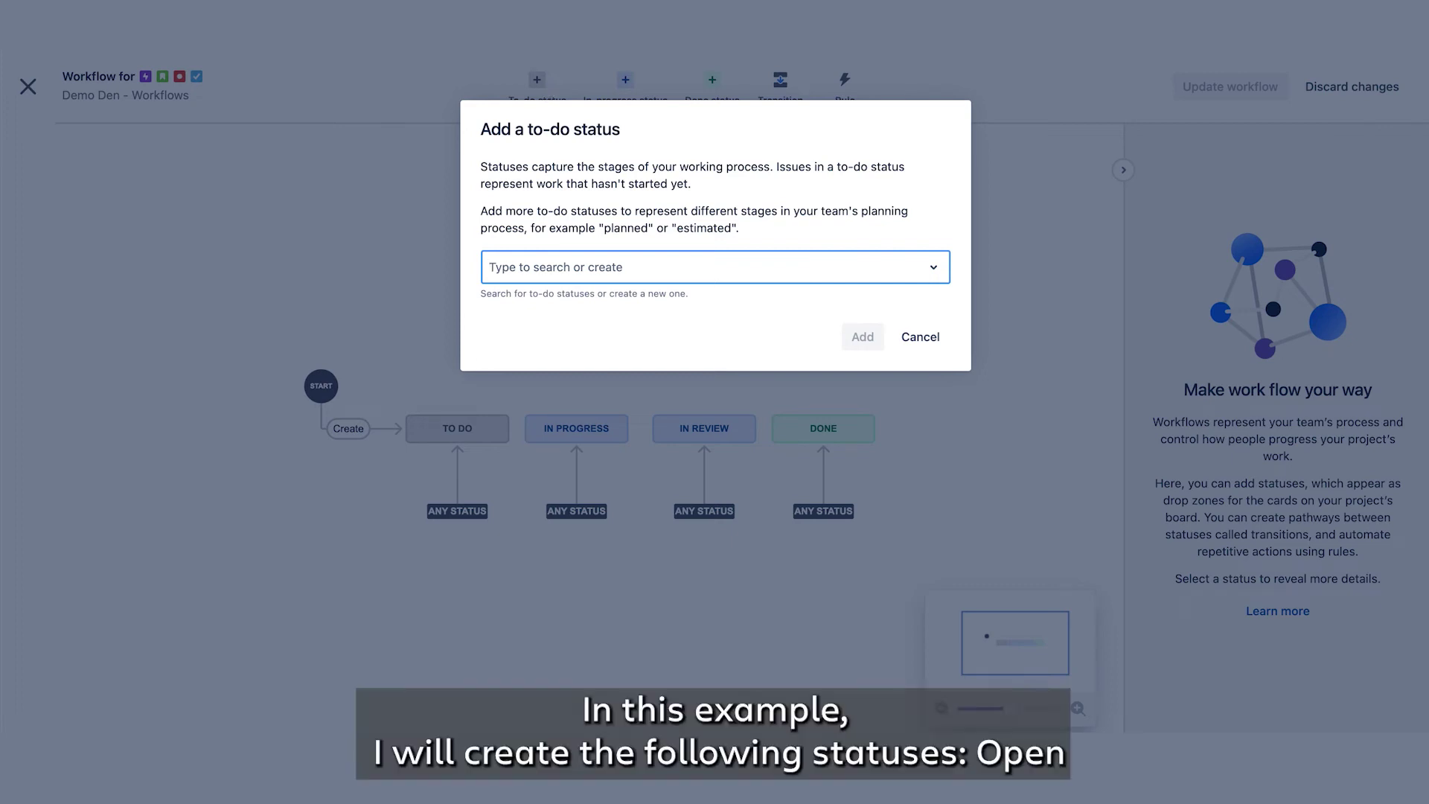
Step: Add statuses Open (to-do), Triage (in-progress) and Fixed (done) to the Bug workflow
text(Open)
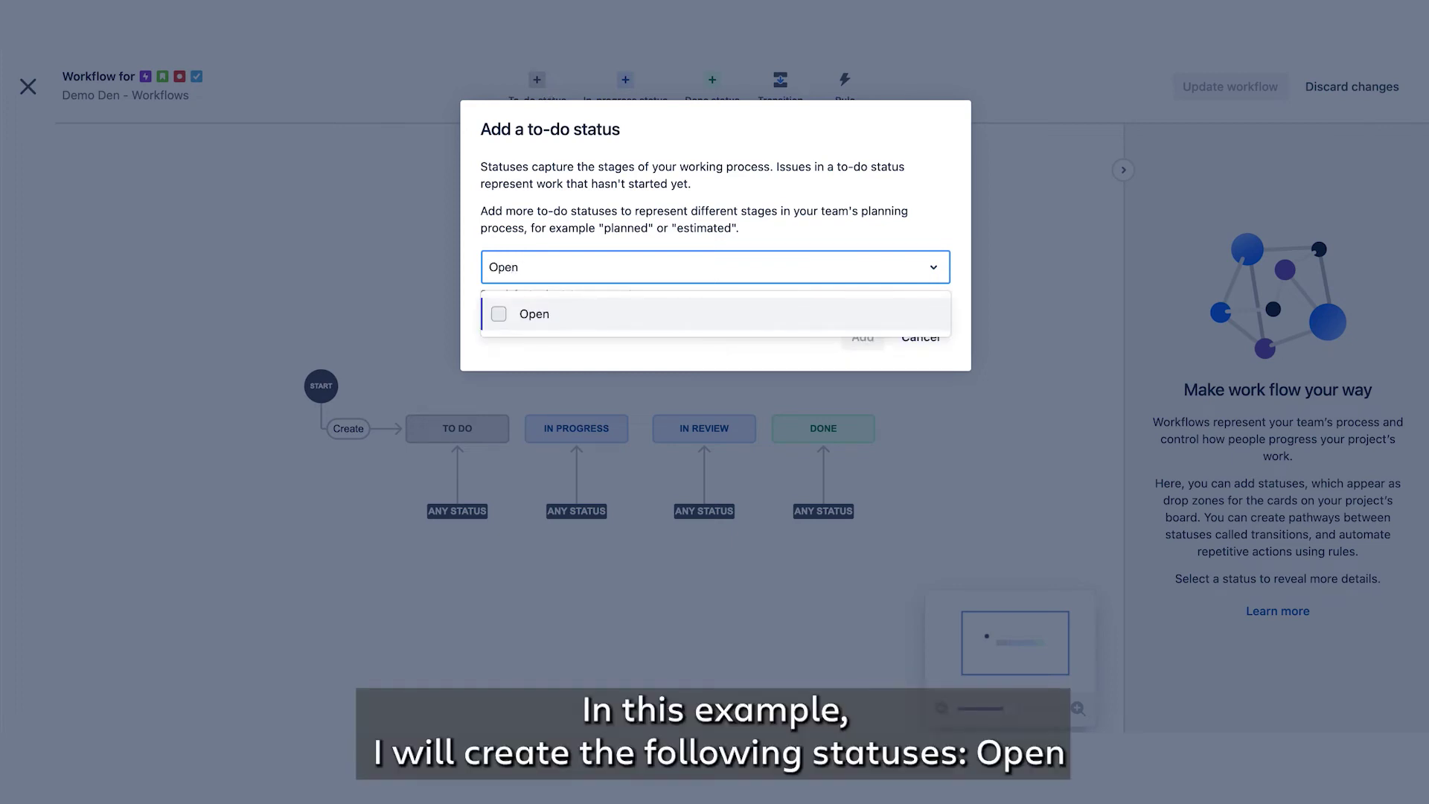
key(Return)
key(Return)
click(604, 87)
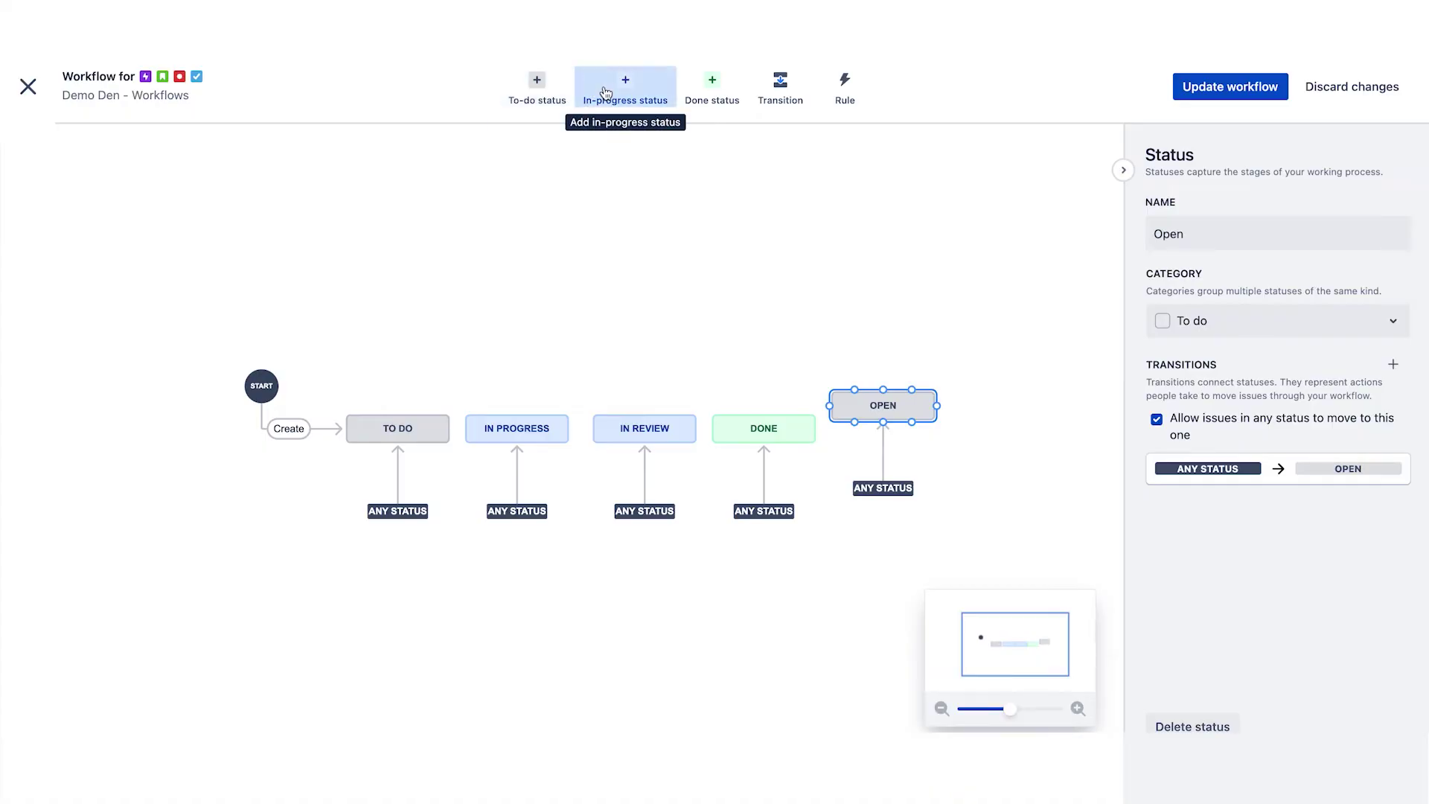
text(Triage)
key(Return)
key(Return)
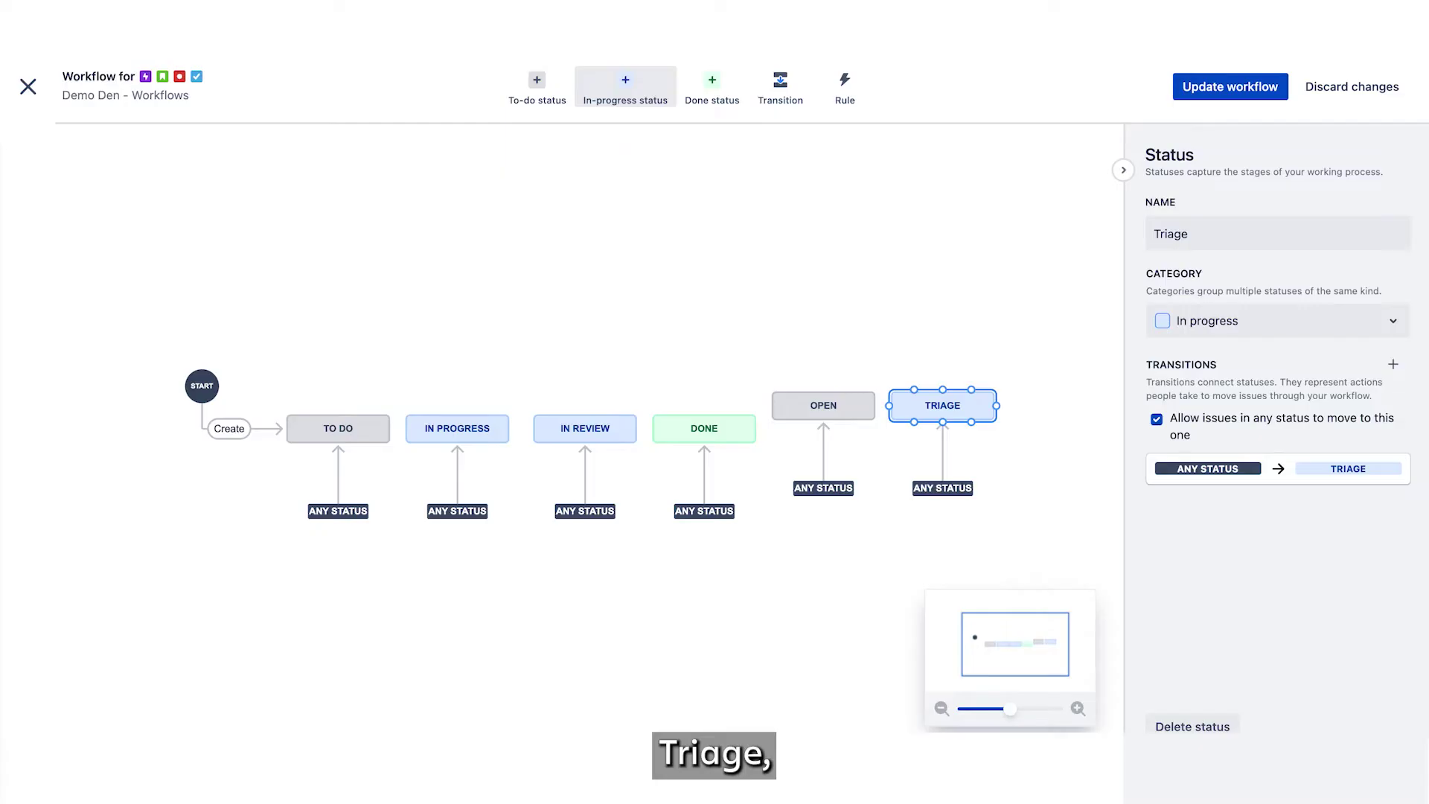
click(707, 82)
text(Fixed)
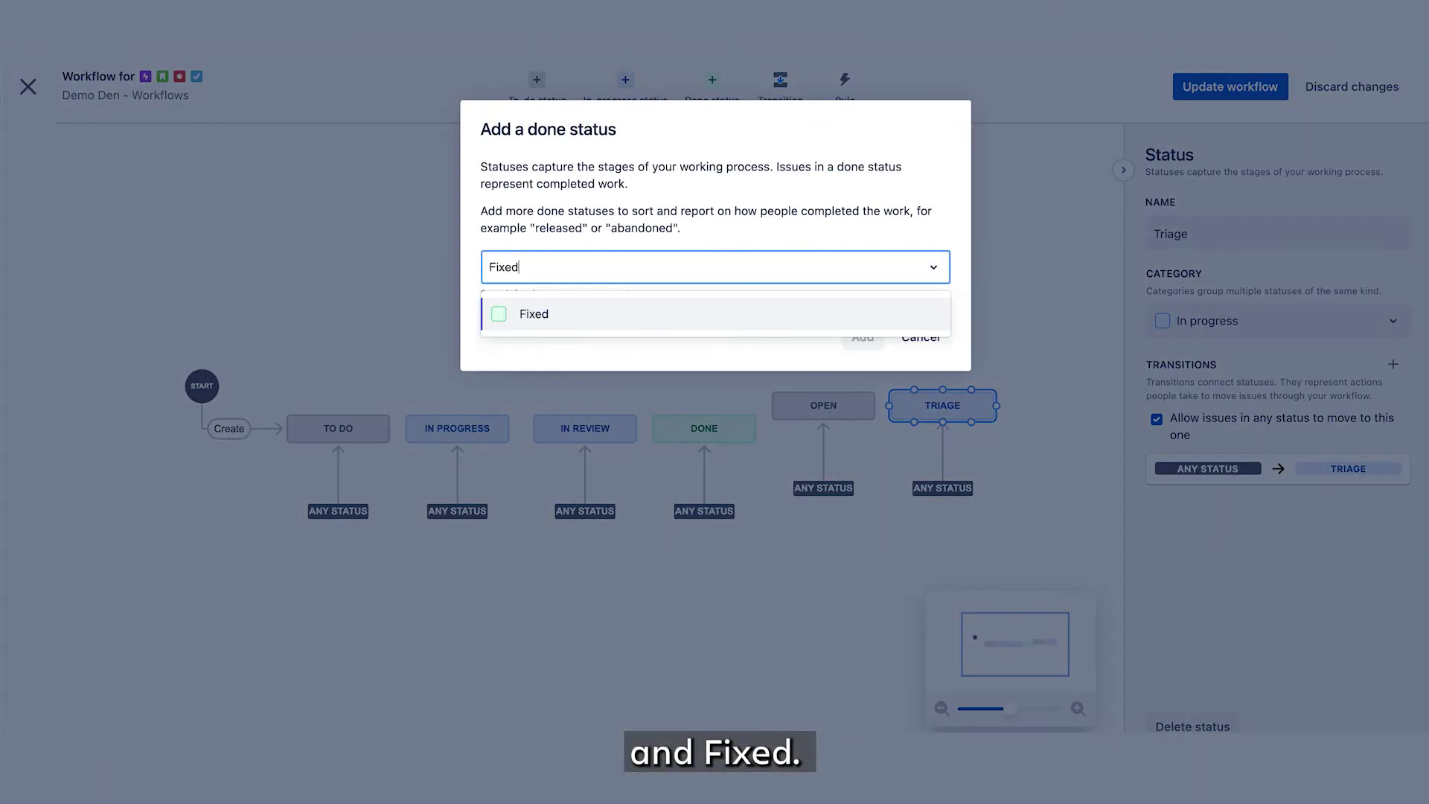
key(Return)
key(Return)
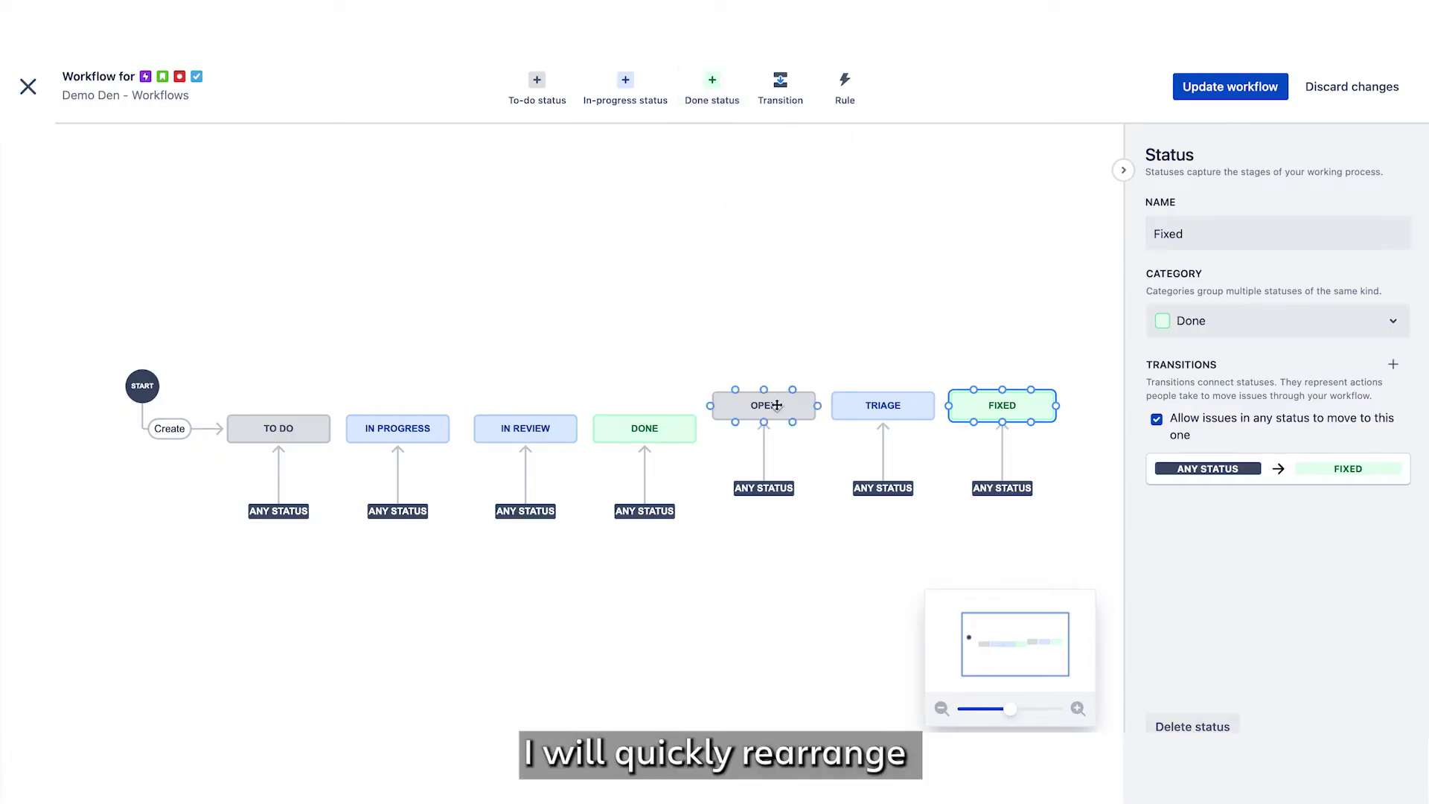
Step: Arrange the statuses in a row: OPEN, TRIAGE, IN PROGRESS, IN REVIEW, FIXED
drag(776, 405, 294, 310)
drag(878, 411, 395, 317)
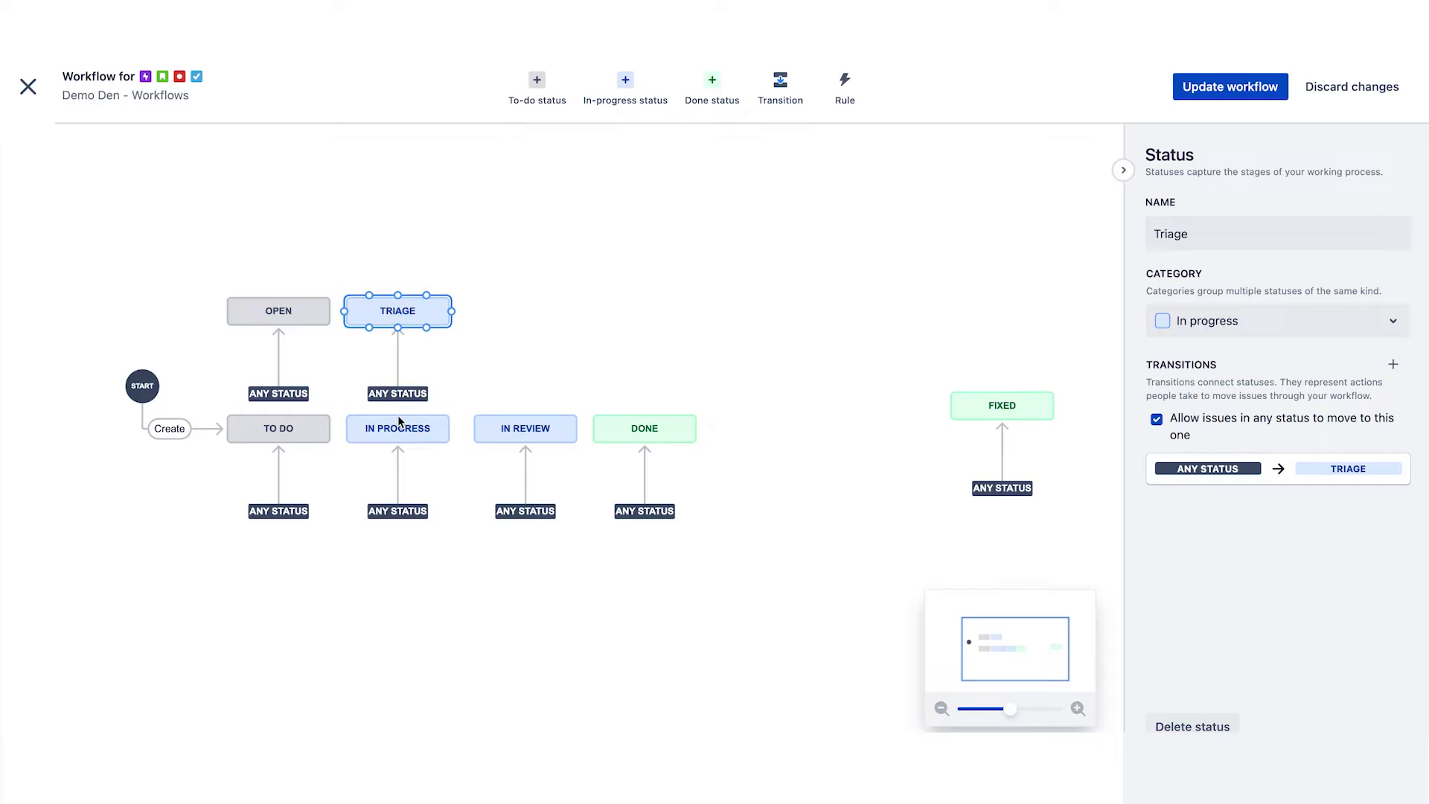
drag(398, 425, 525, 309)
drag(551, 417, 666, 304)
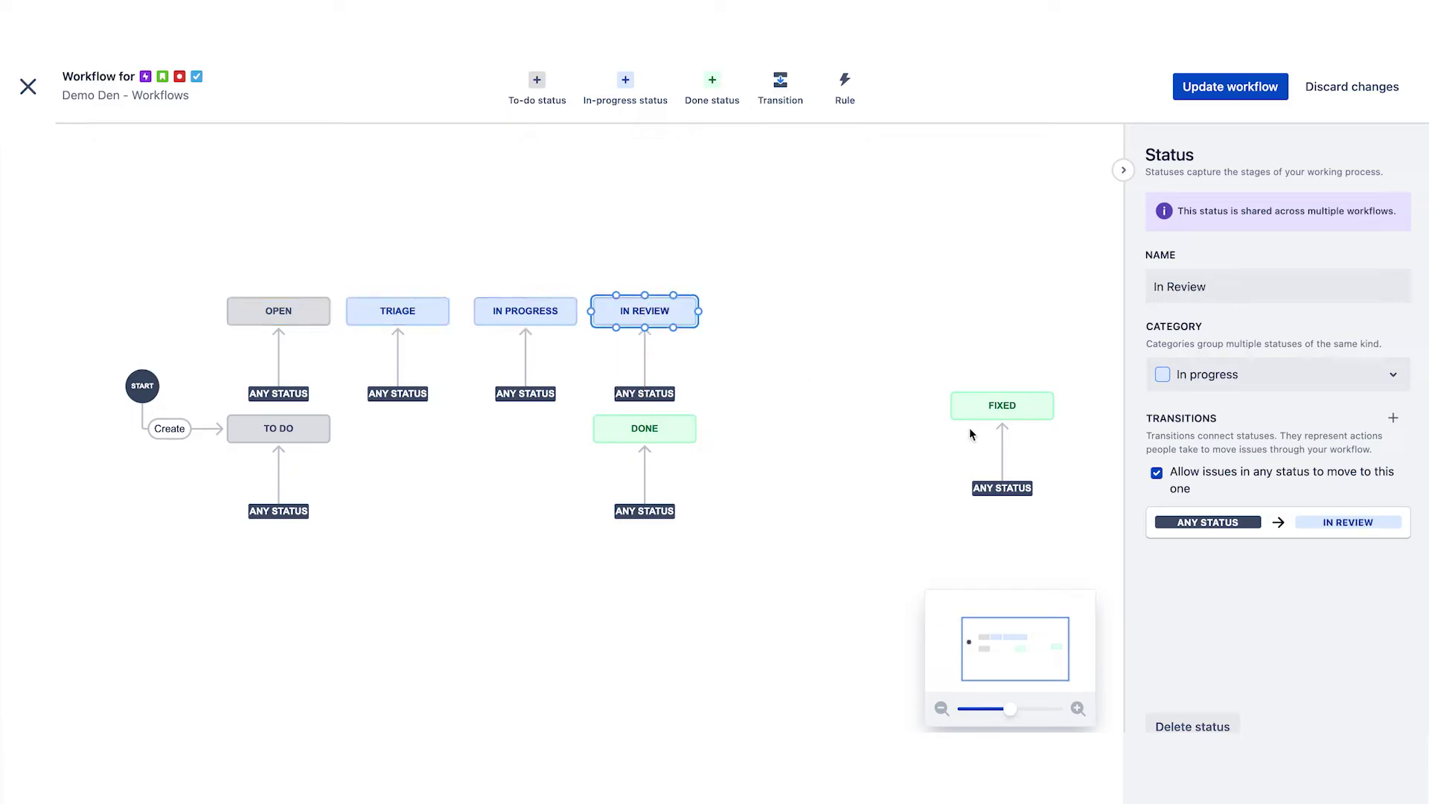
drag(1002, 408, 776, 311)
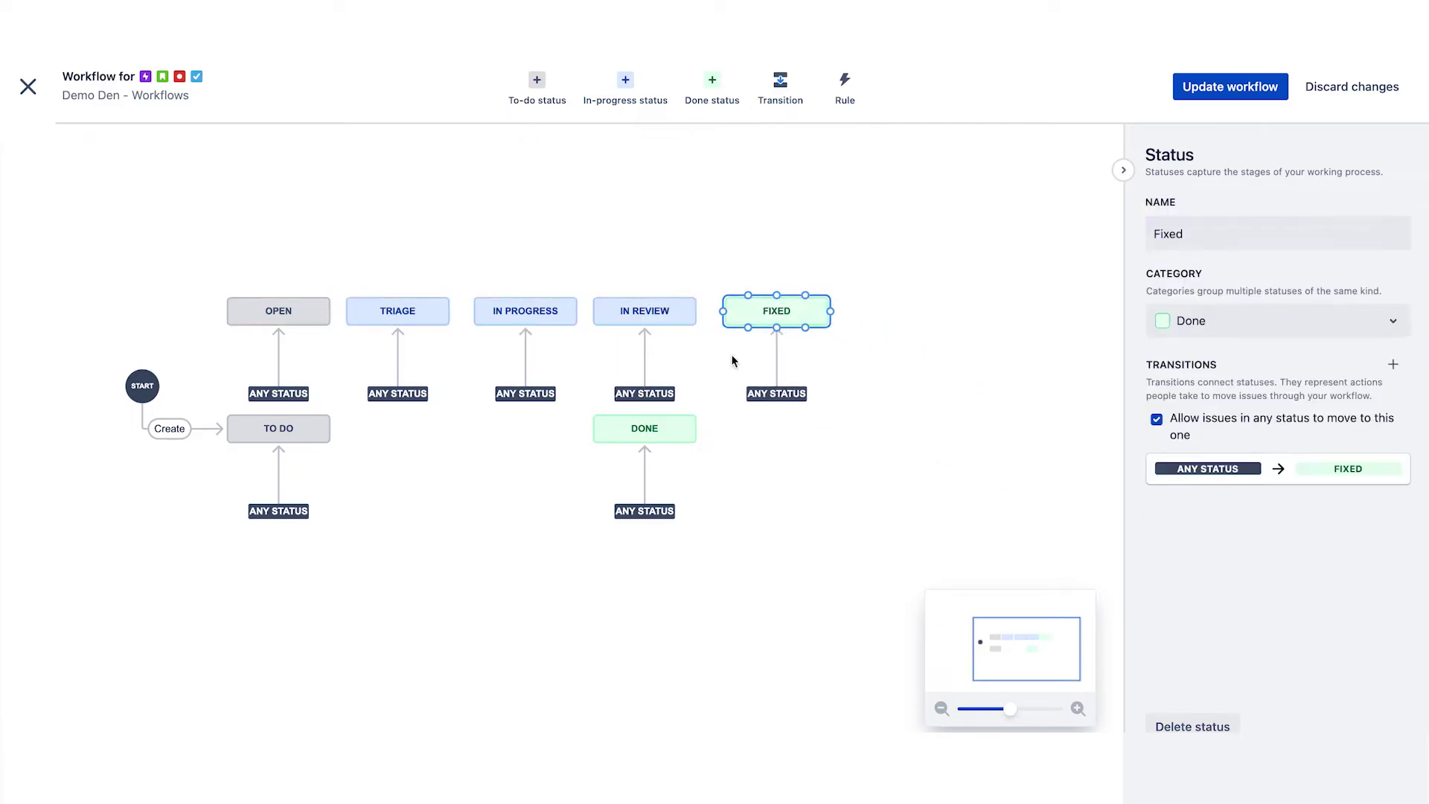
Step: Delete DONE and TO DO, and point the Create transition at OPEN before saving
click(647, 430)
key(Delete)
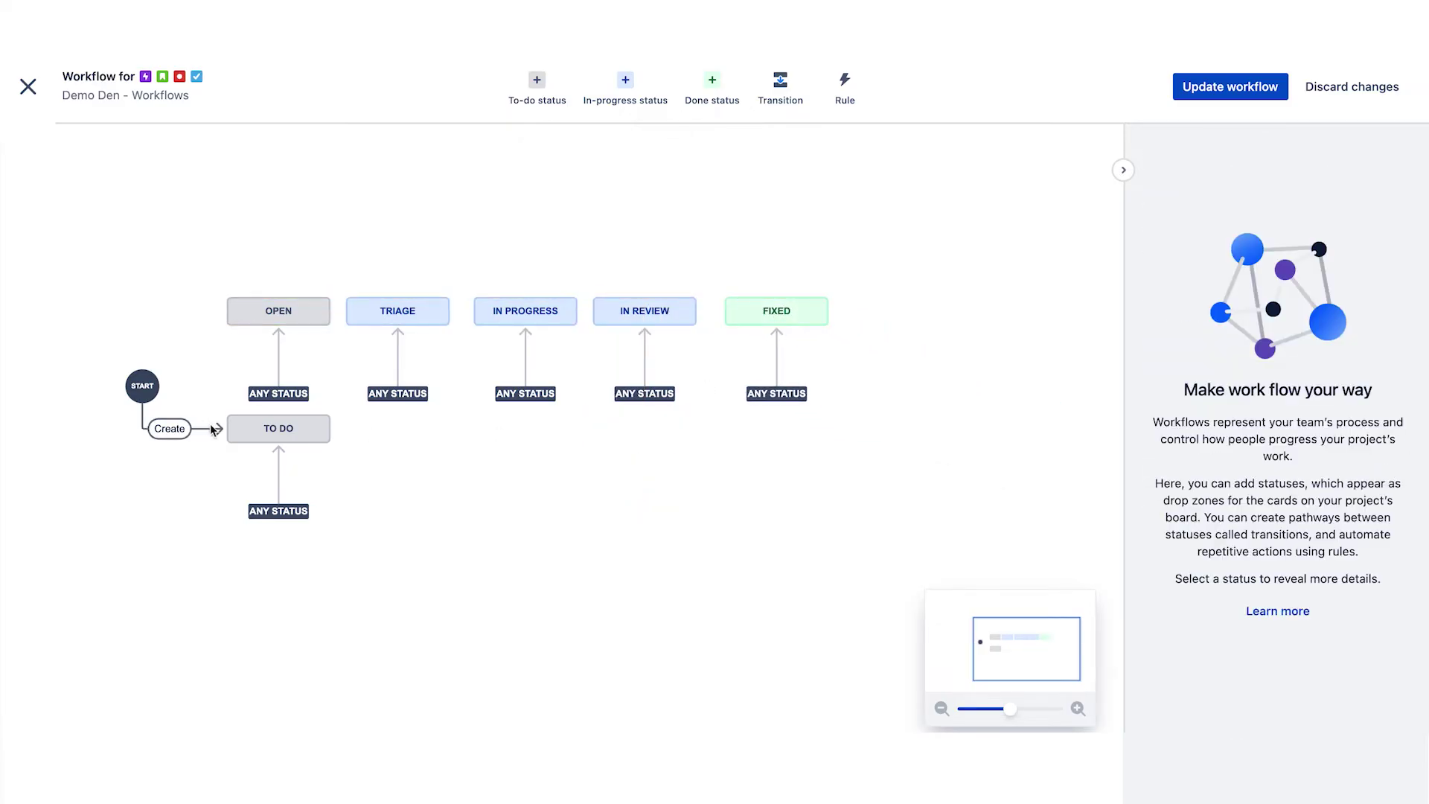
drag(213, 430, 224, 311)
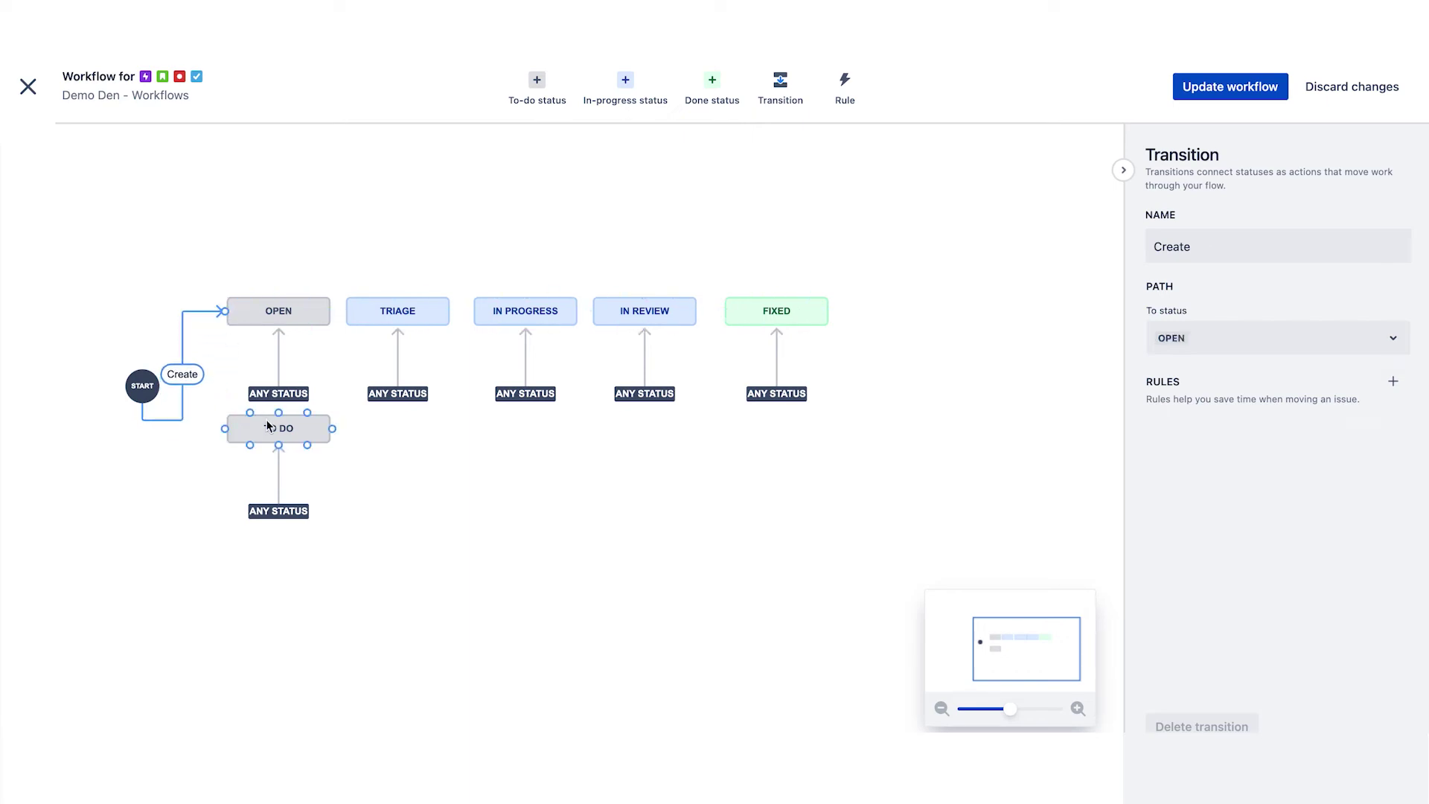
click(269, 426)
key(Delete)
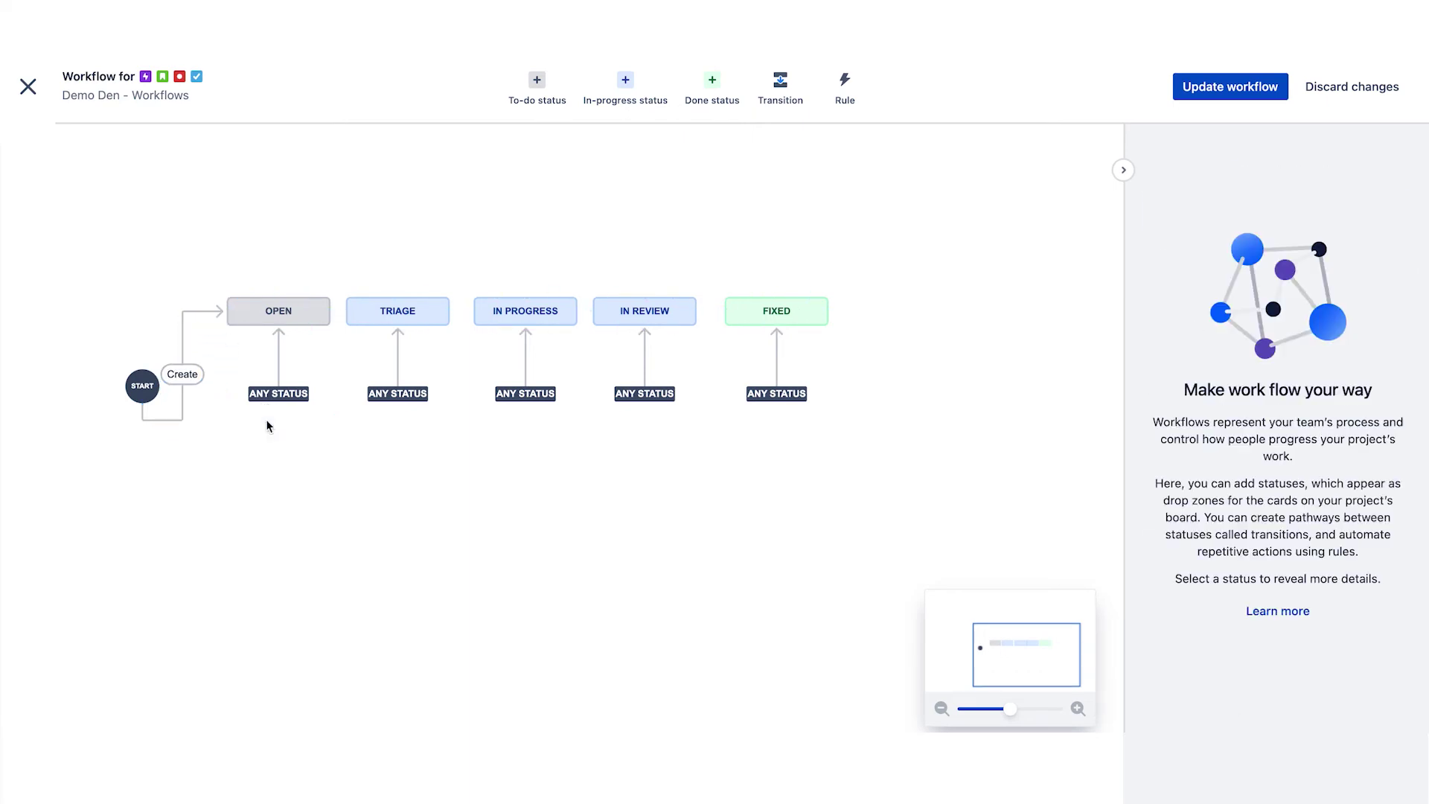
click(1220, 91)
Step: Apply the updated workflow to Bug only by excluding Epic, Story and Task
click(845, 271)
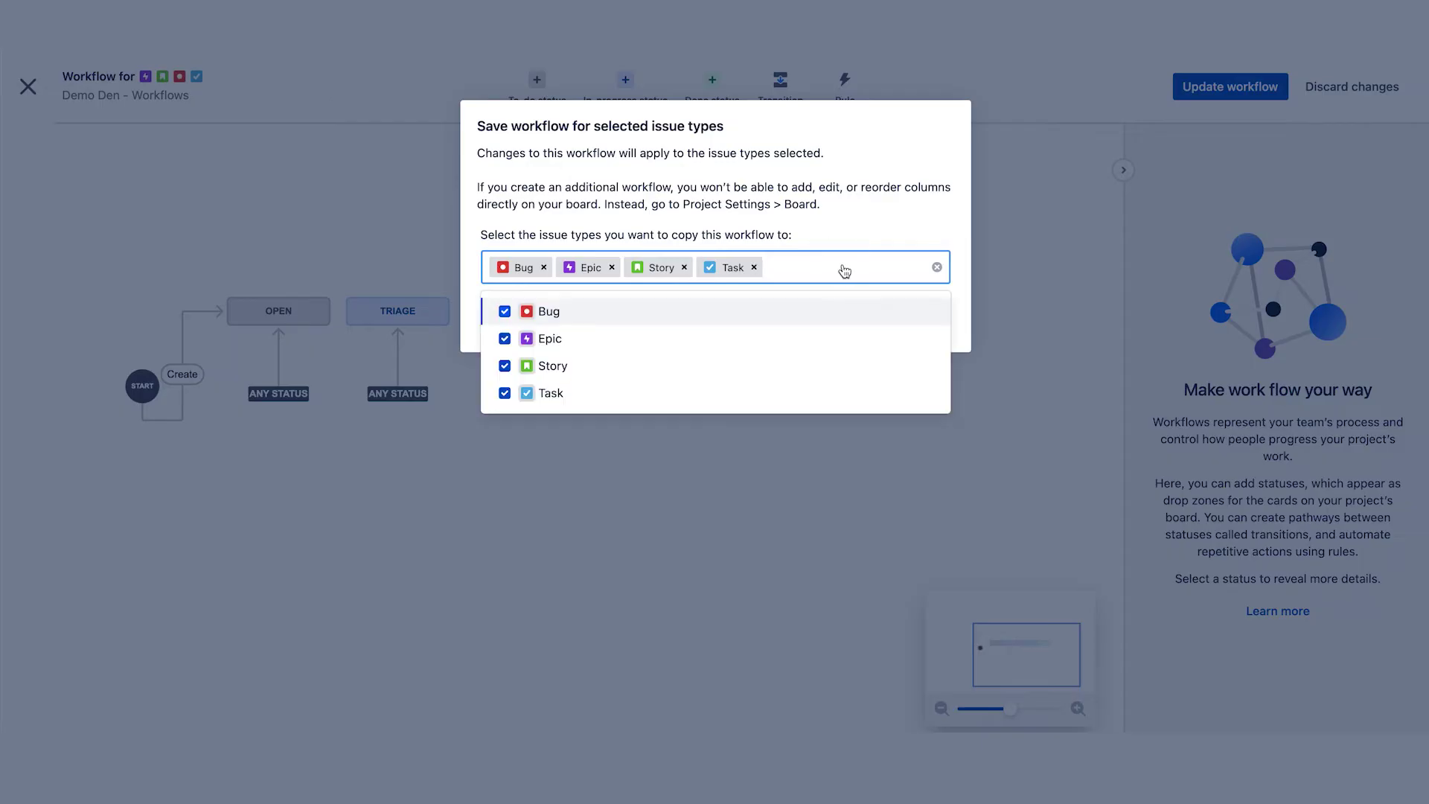
click(645, 341)
click(636, 365)
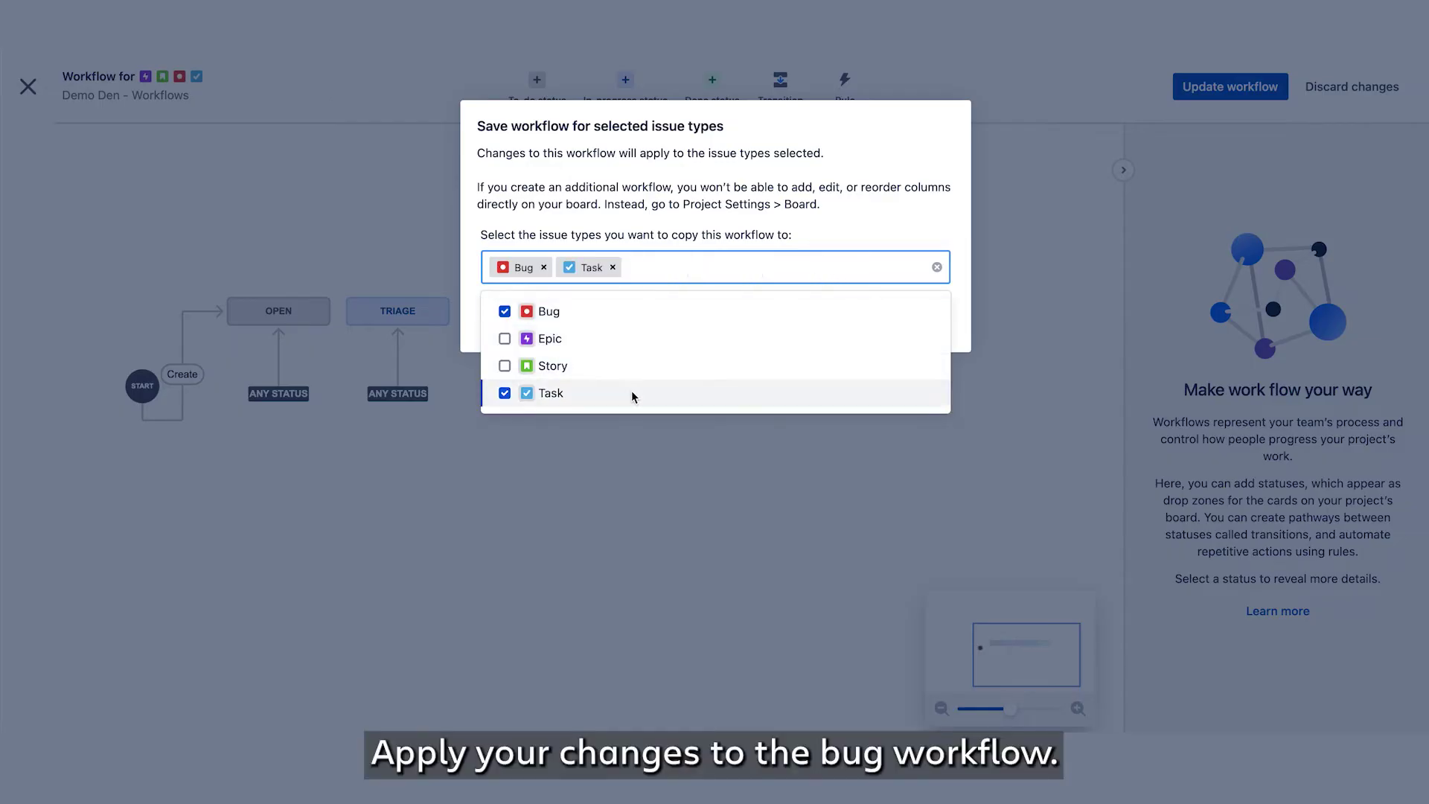
click(631, 393)
click(683, 271)
Step: Save the workflow with TO DO mapped to OPEN and DONE to FIXED, then close the editor
click(856, 320)
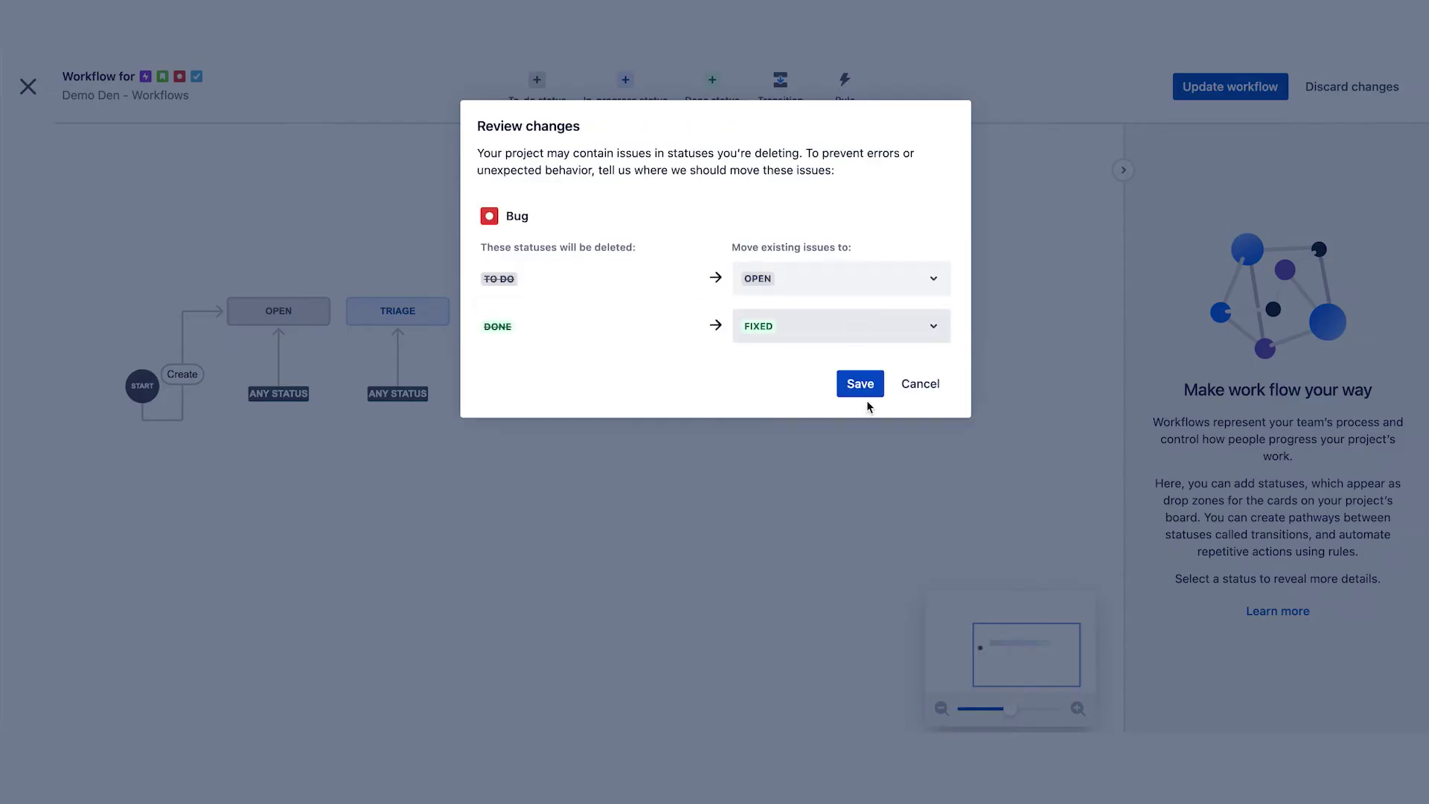
click(864, 393)
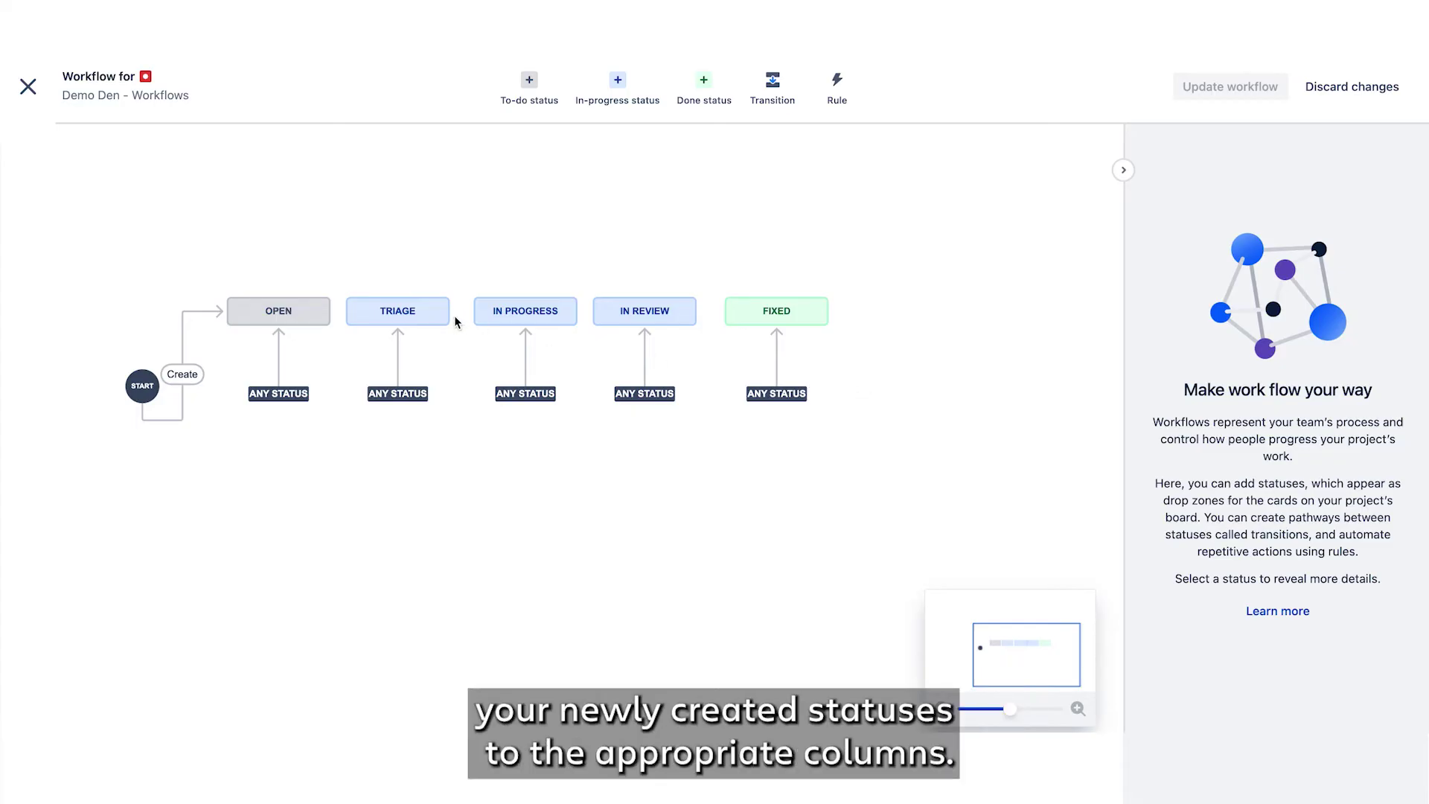
click(30, 89)
Step: In board settings, place OPEN in To Do, TRIAGE in In Progress, FIXED in Done, and save
click(111, 186)
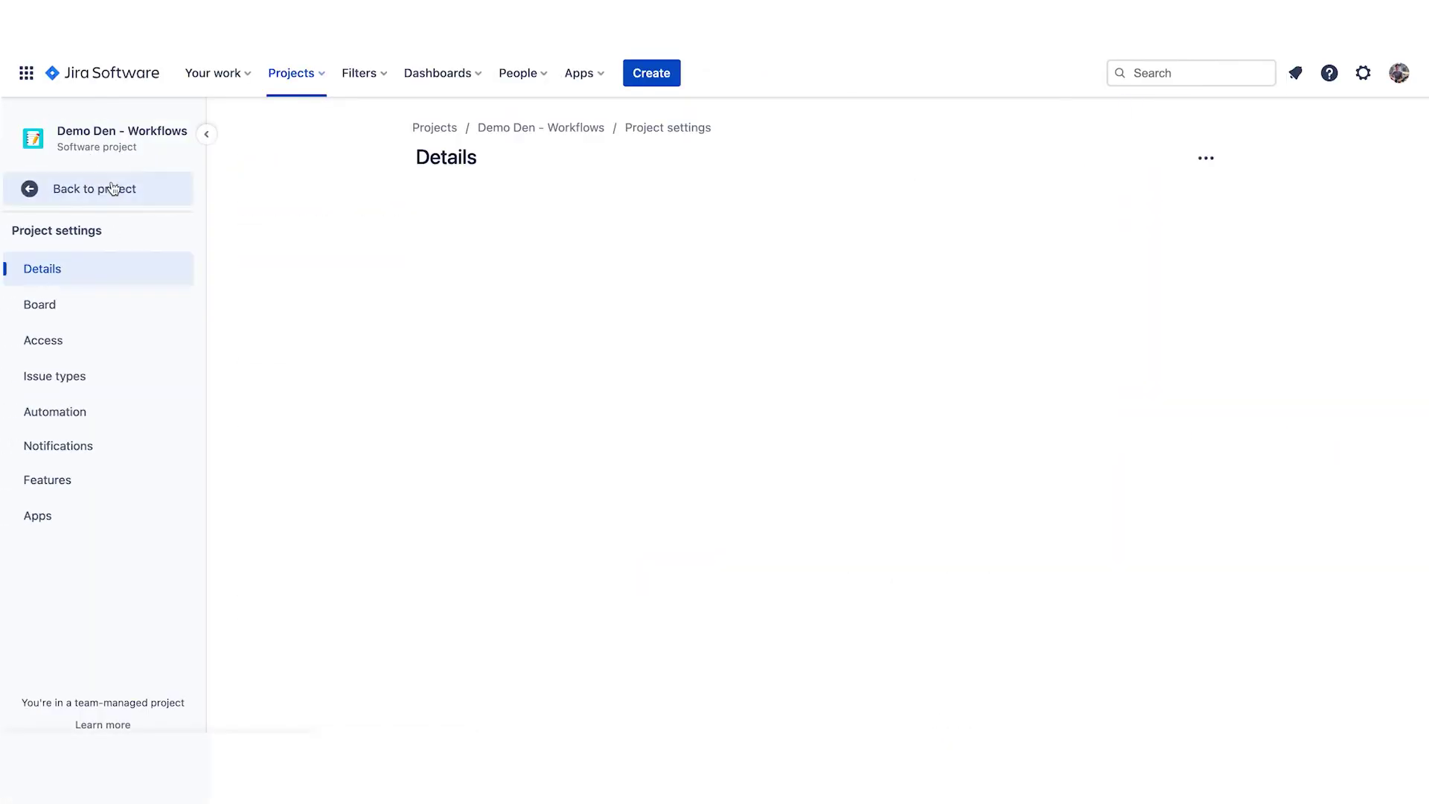
click(105, 303)
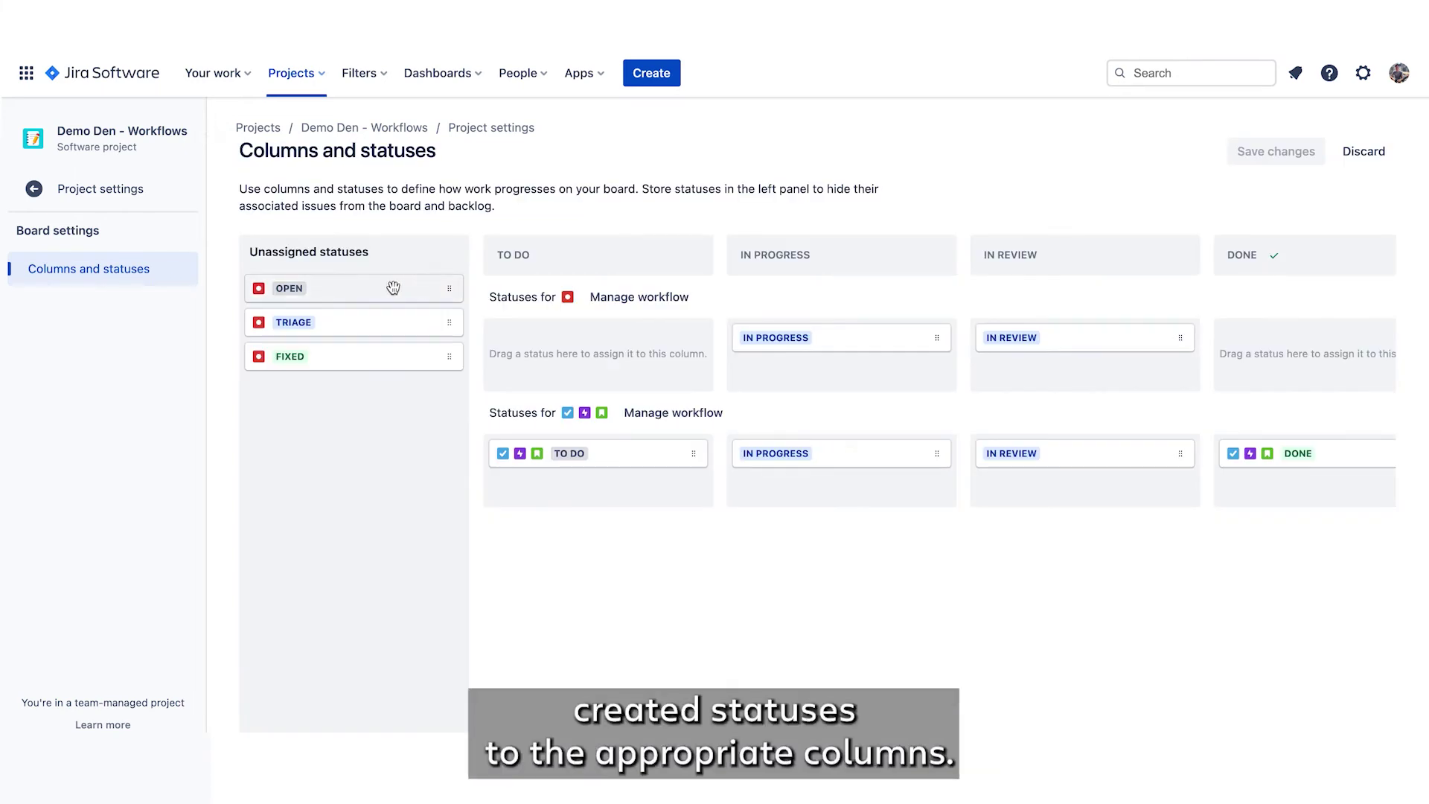
drag(393, 288, 588, 354)
drag(312, 290, 799, 329)
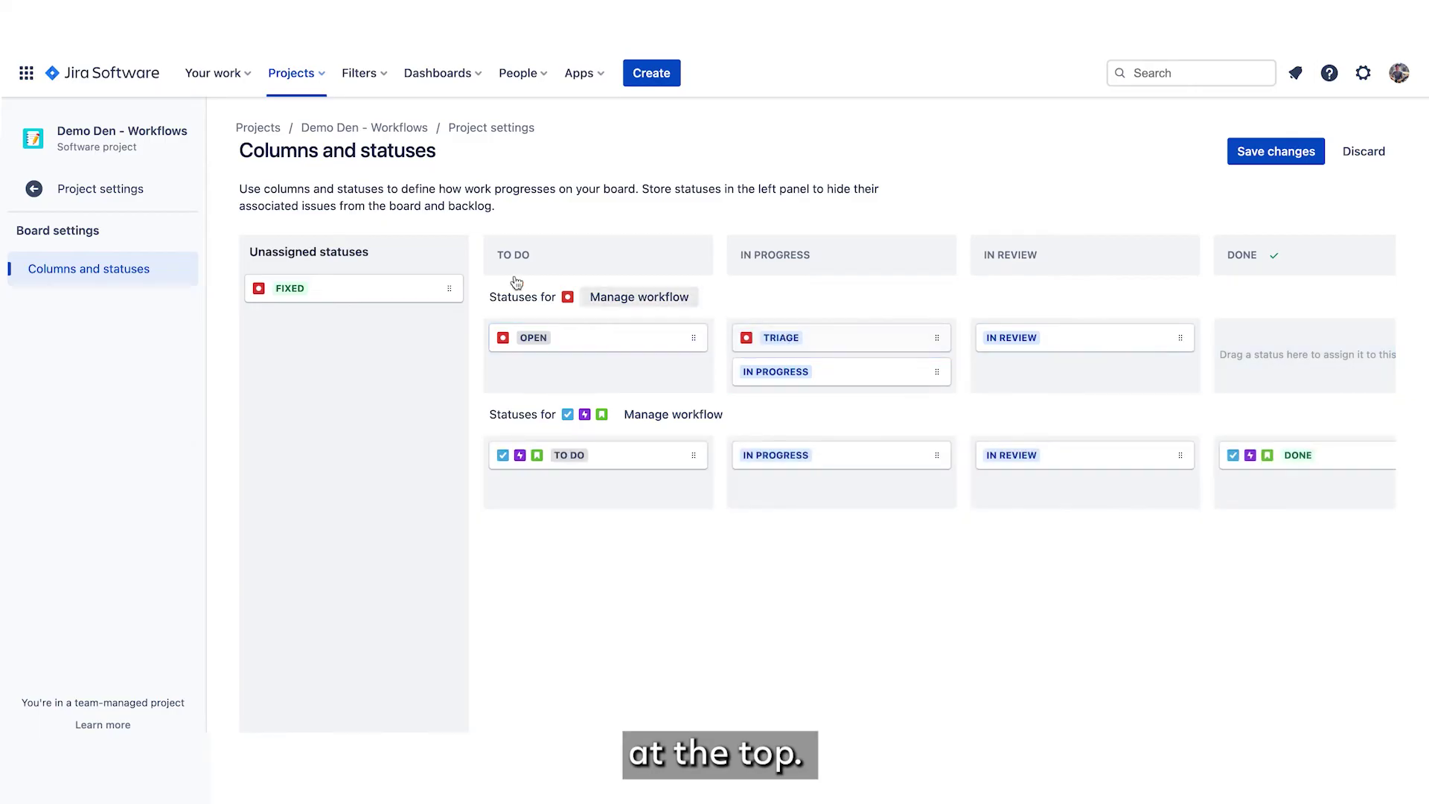
drag(356, 289, 1258, 327)
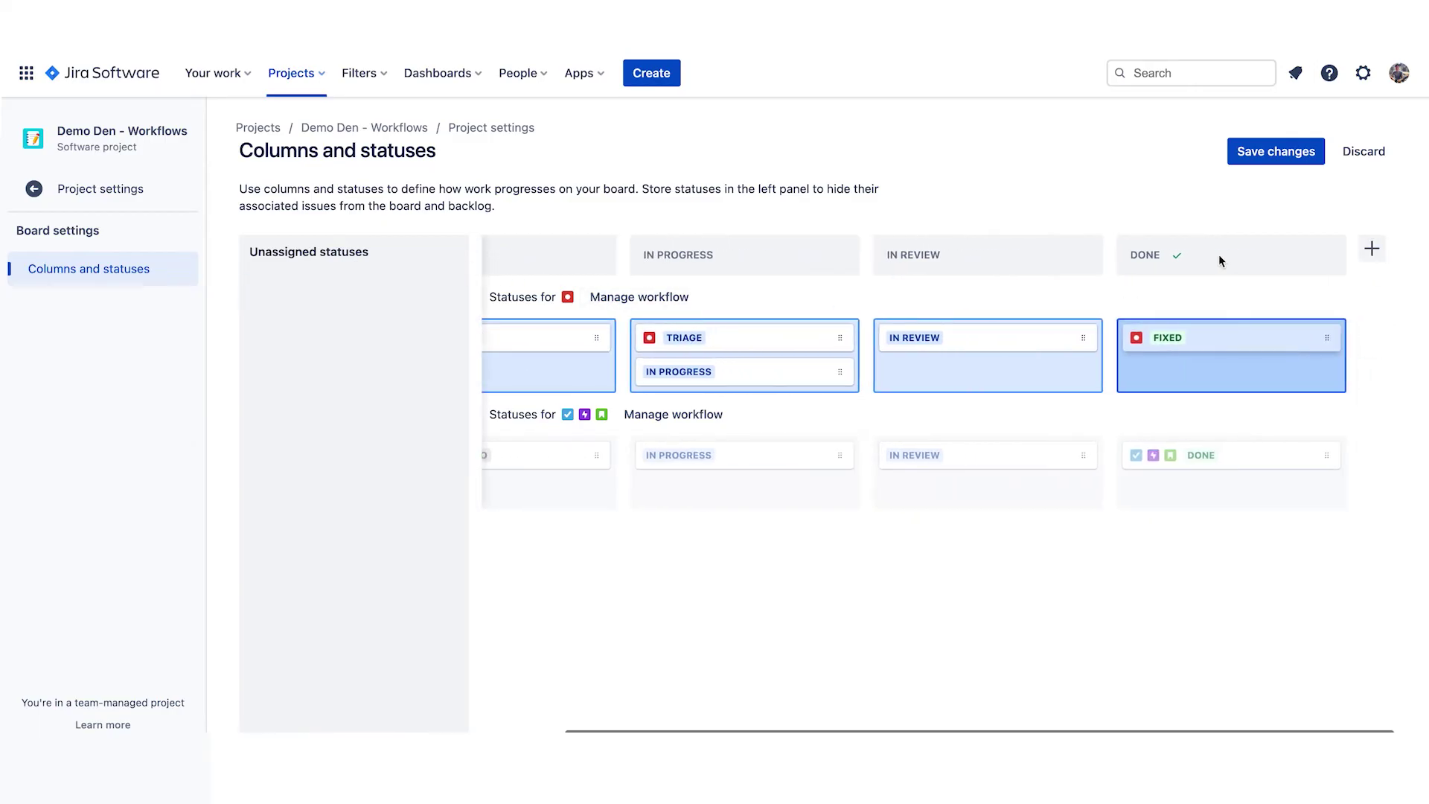
click(1275, 152)
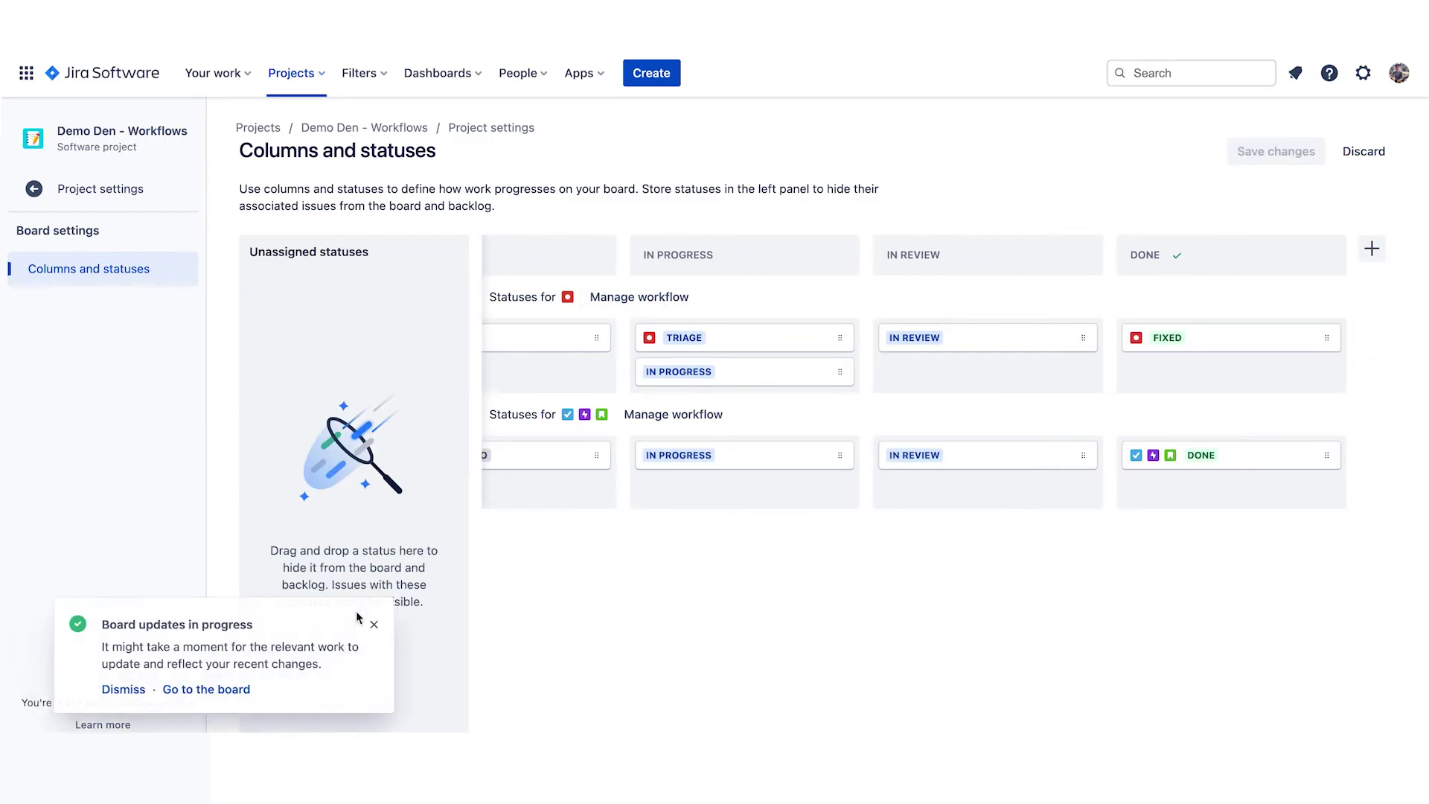
click(213, 689)
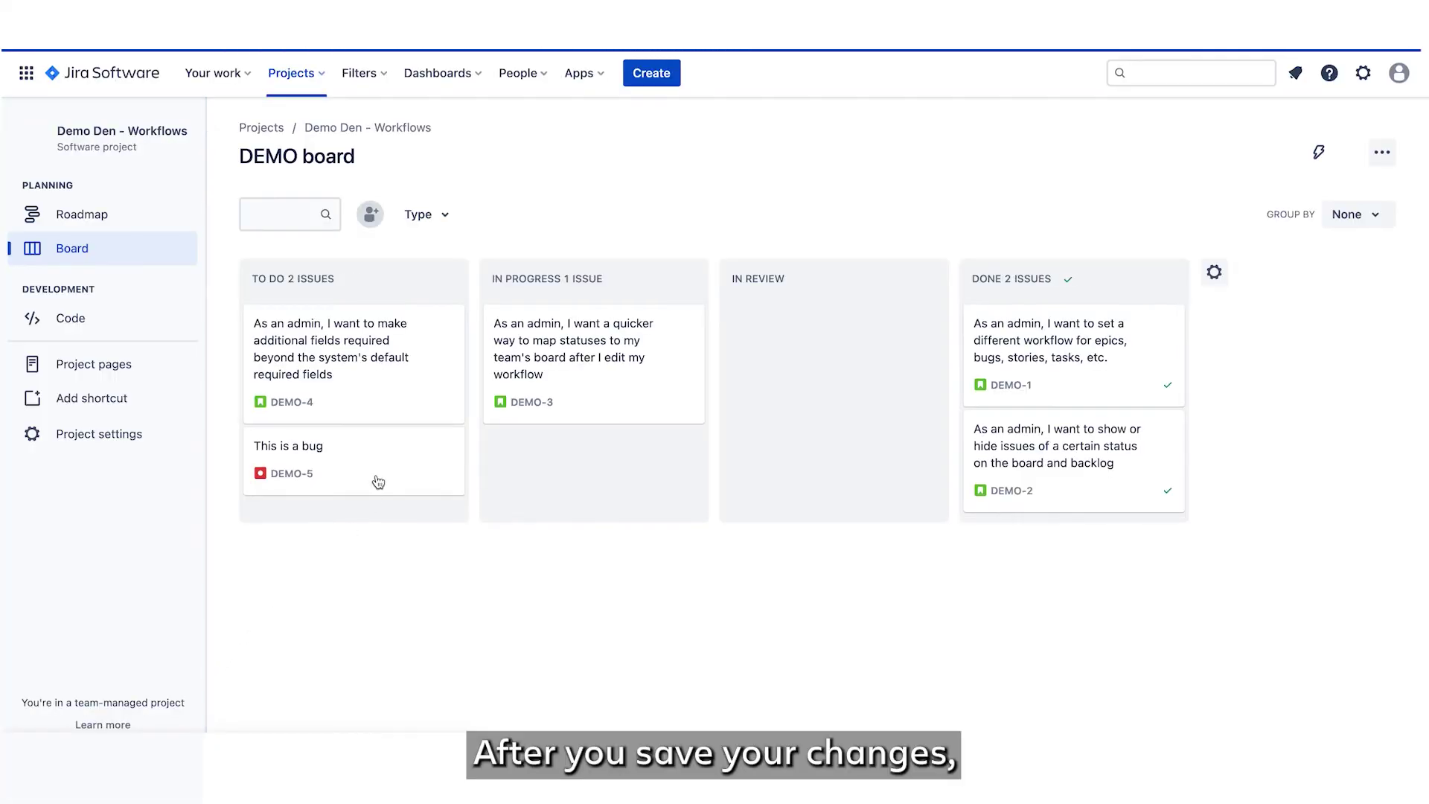